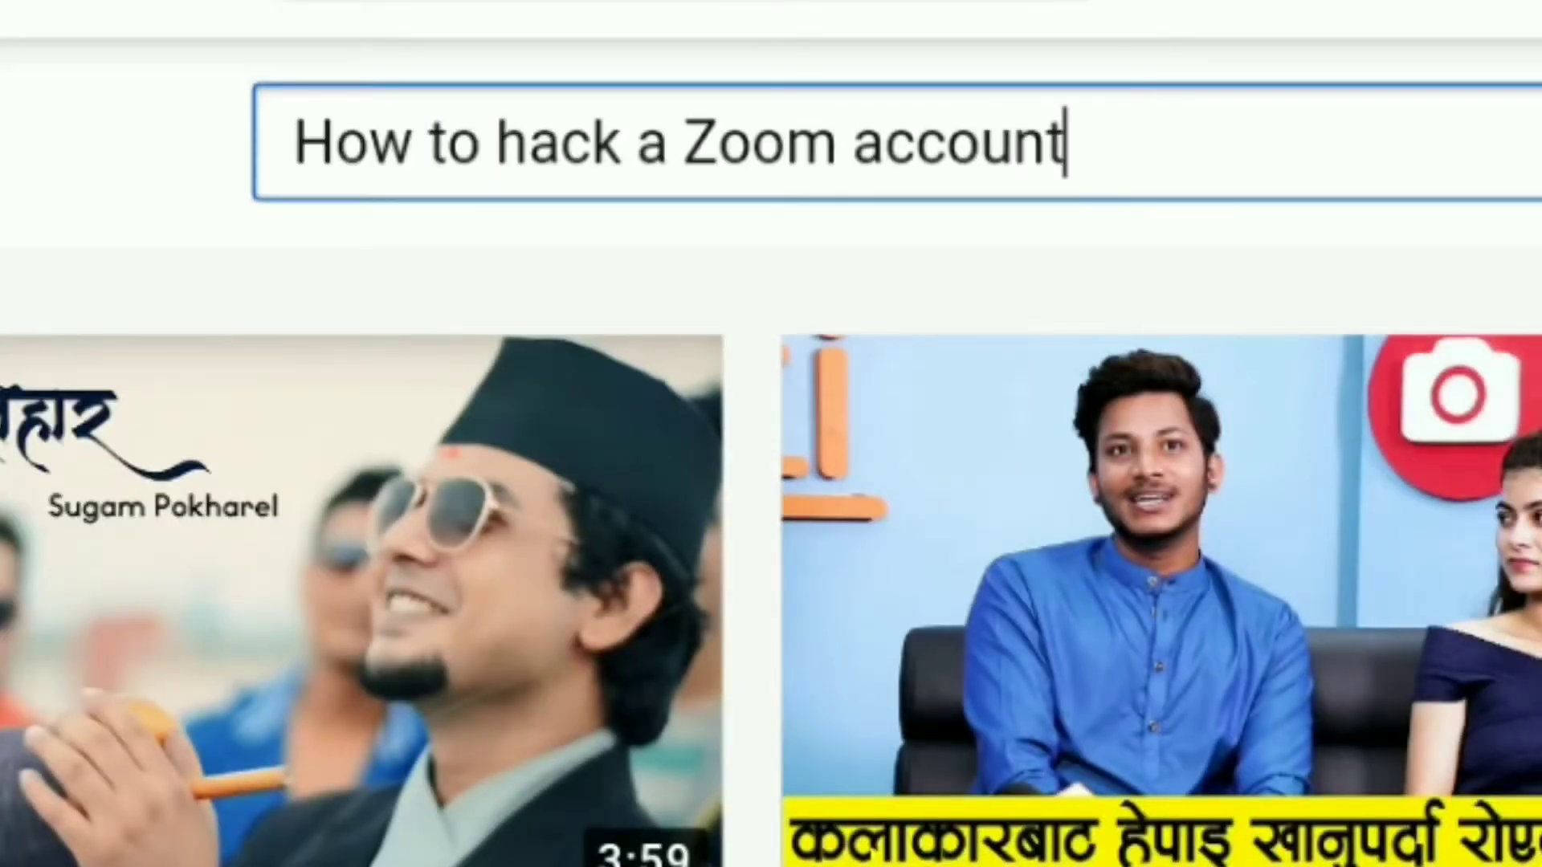
pyautogui.write('?')
# Run the YouTube search for 'How to hack a Zoom account' to list hacking tutorial videos.
pyautogui.press('Return')
pyautogui.scroll(-8, 772, 482)
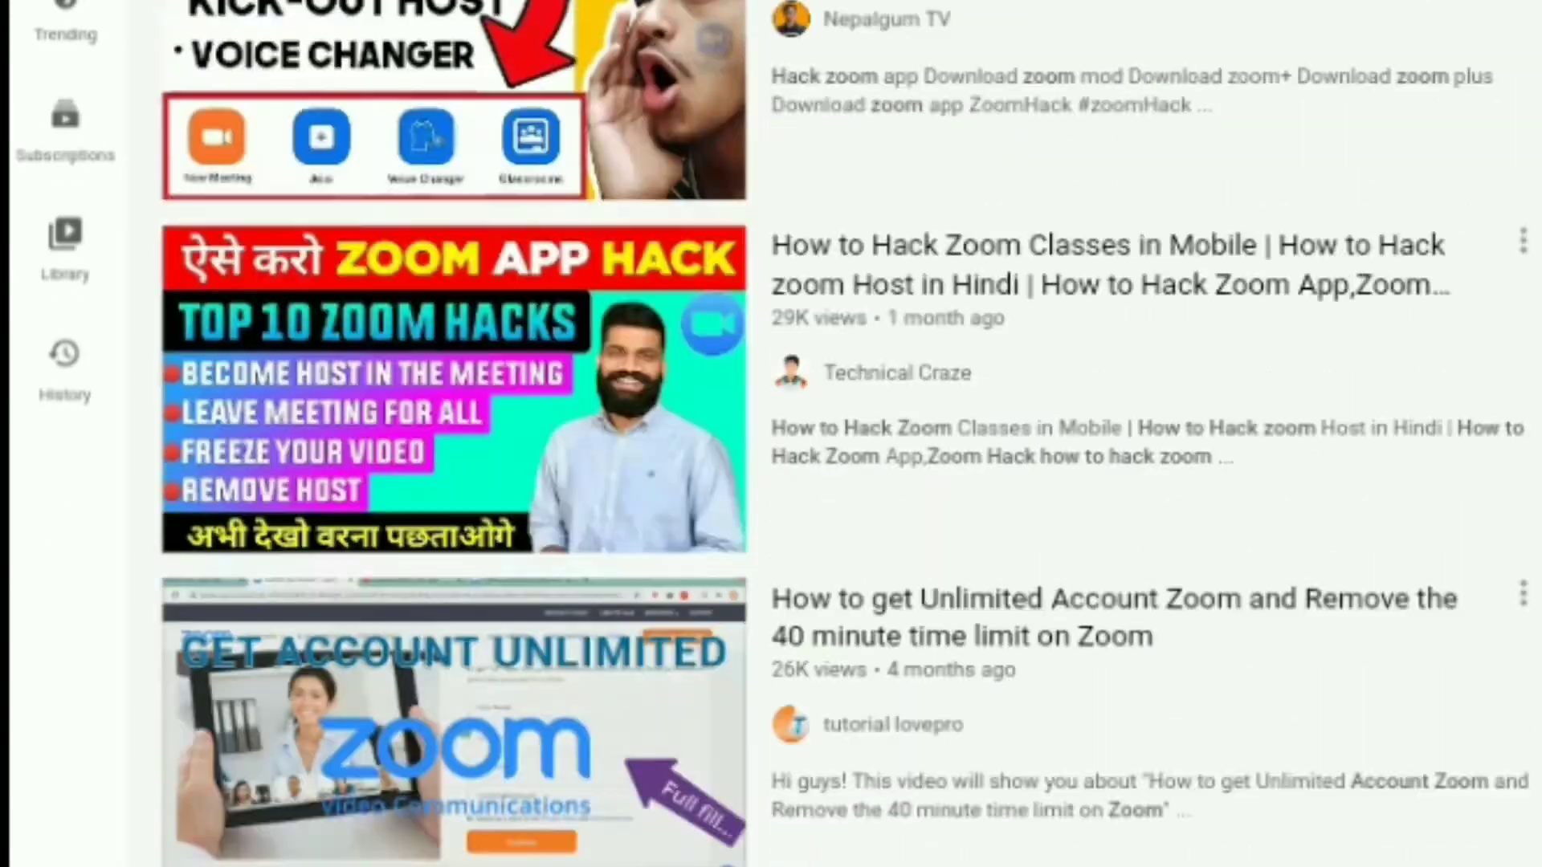